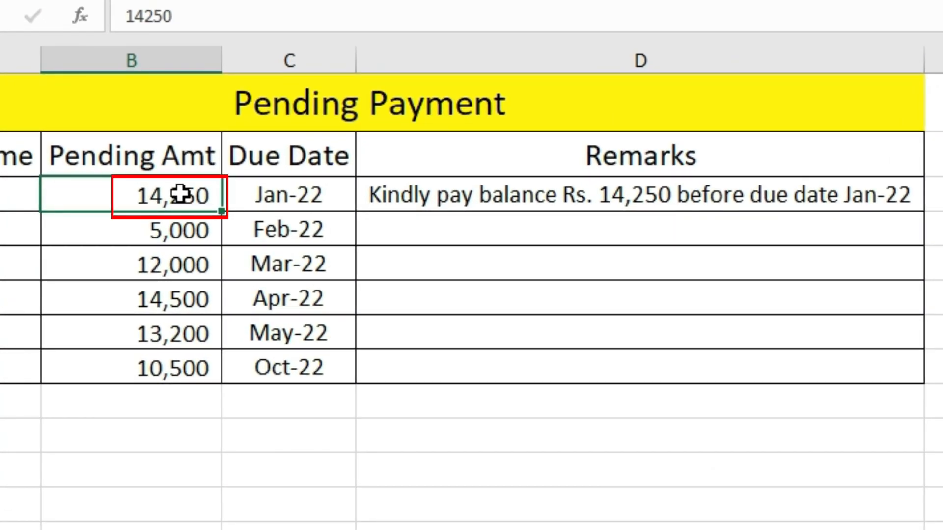
Set the first customer's pending amount in B3 to 15200 and the due date in C3 to 02/23
text(15200)
key(Tab)
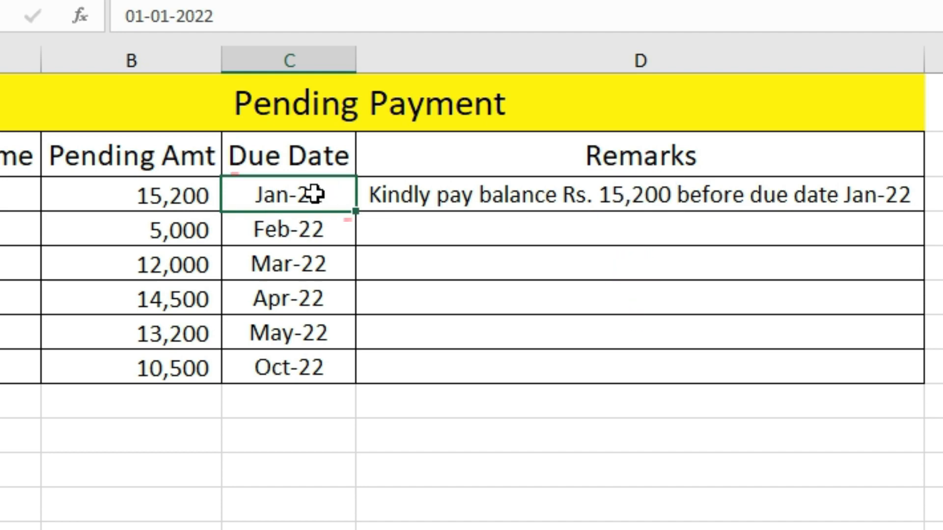
text(02)
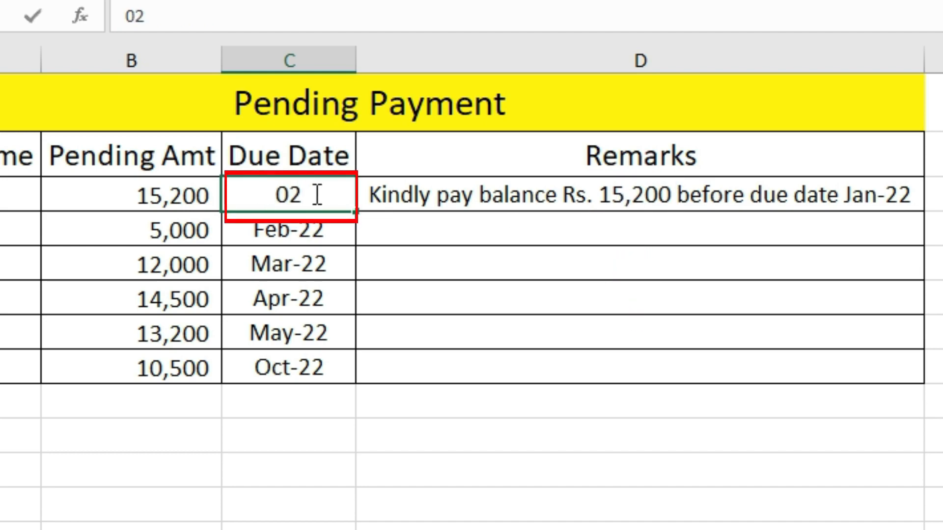
text(/23)
click(883, 206)
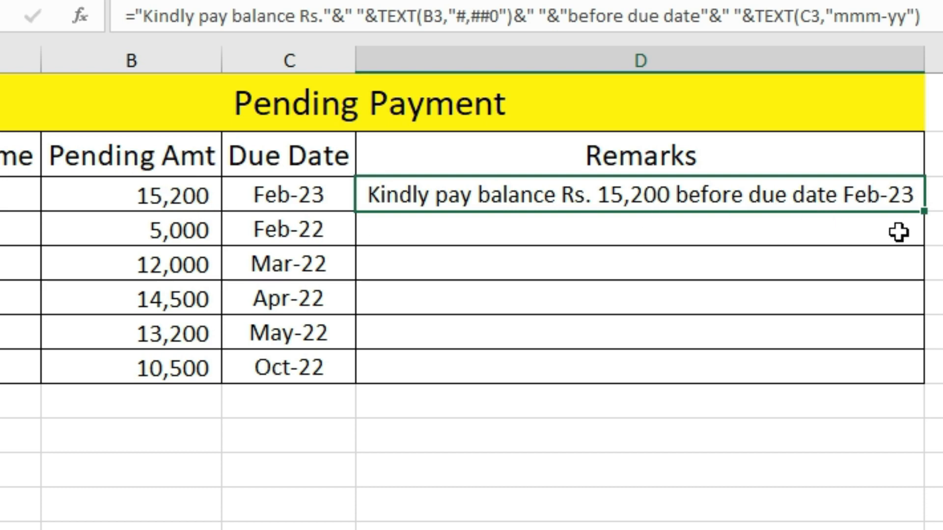
click(609, 229)
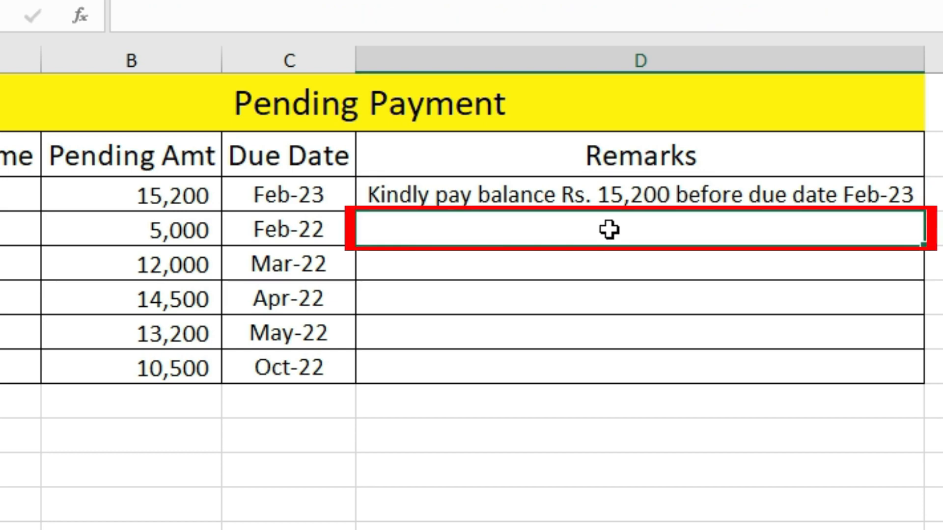
click(630, 196)
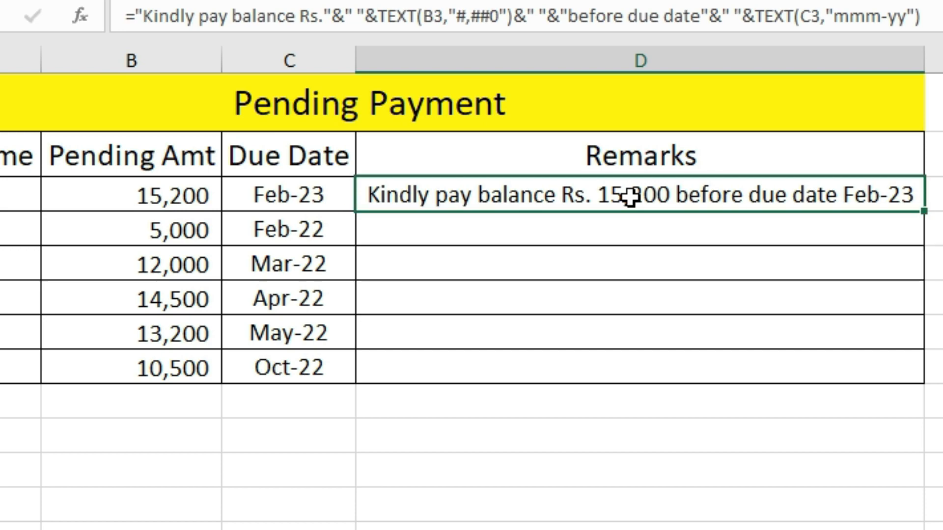
click(611, 227)
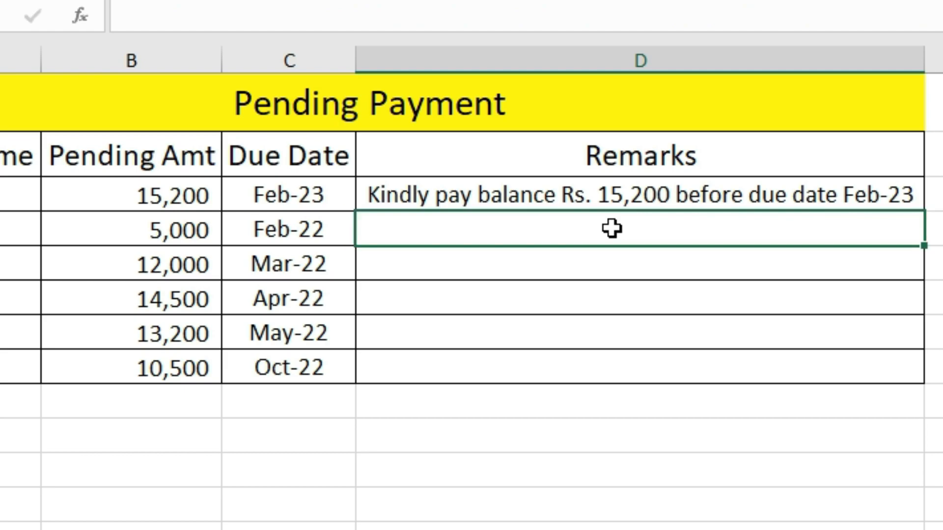
Apply the custom number format #,##0 to the pending amount in B4 and copy that format code
click(183, 232)
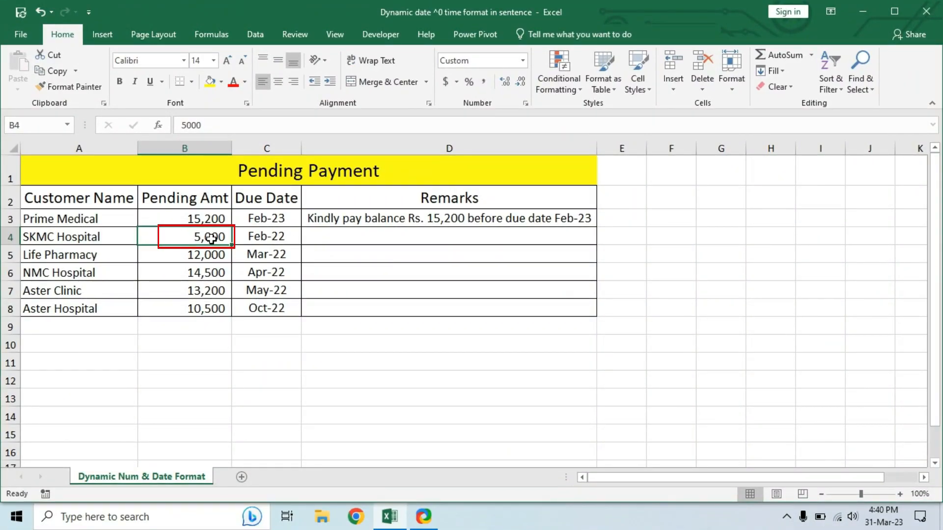
key(ctrl+1)
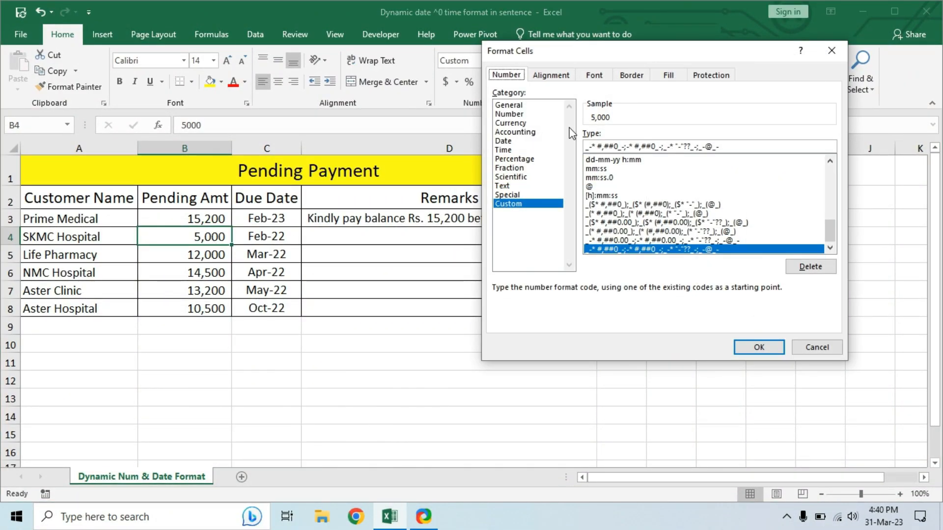
drag(673, 45, 612, 69)
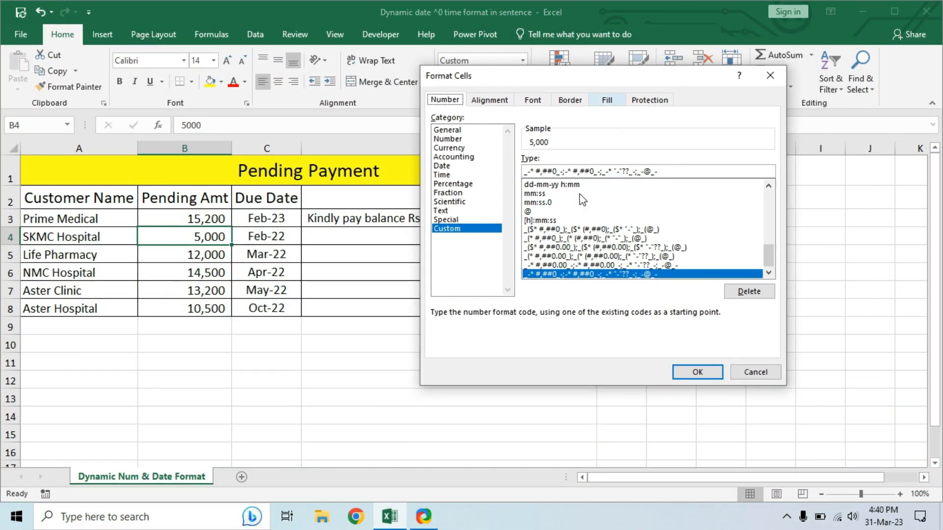
click(470, 232)
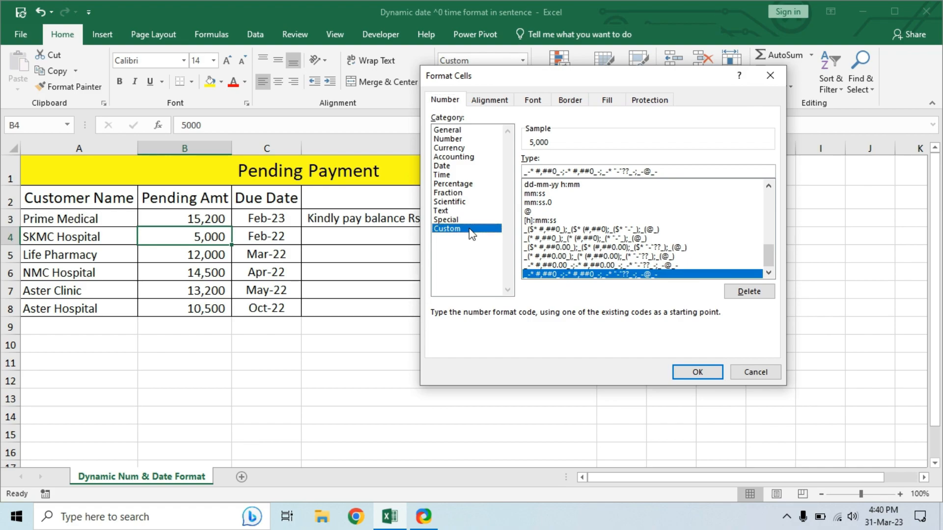
drag(768, 255, 764, 203)
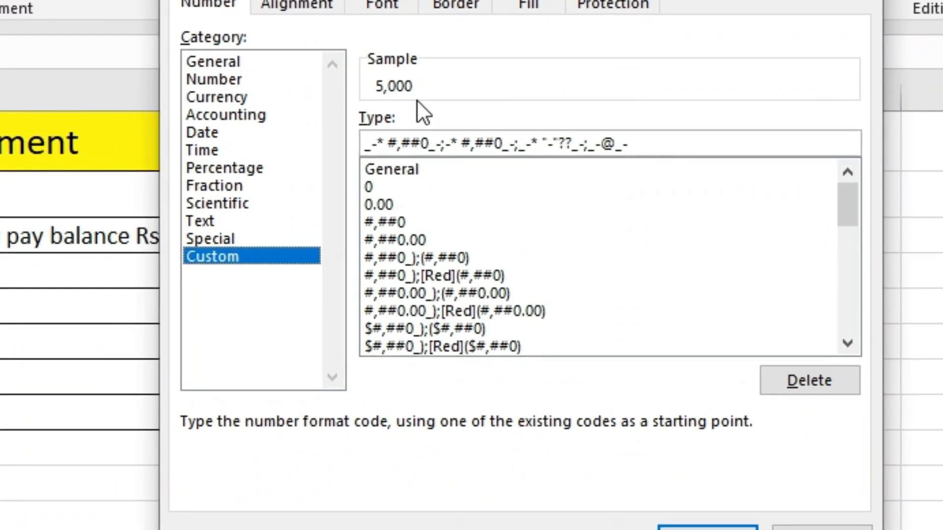
click(370, 186)
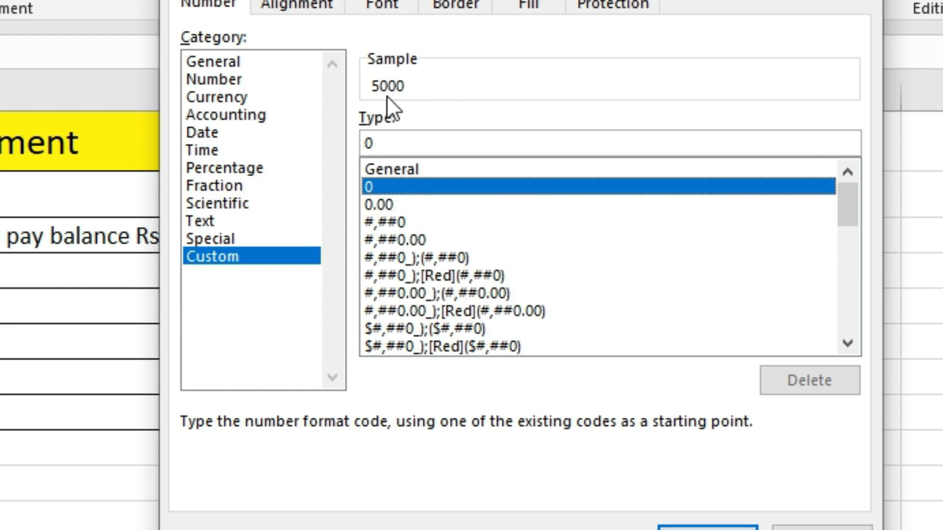
click(393, 220)
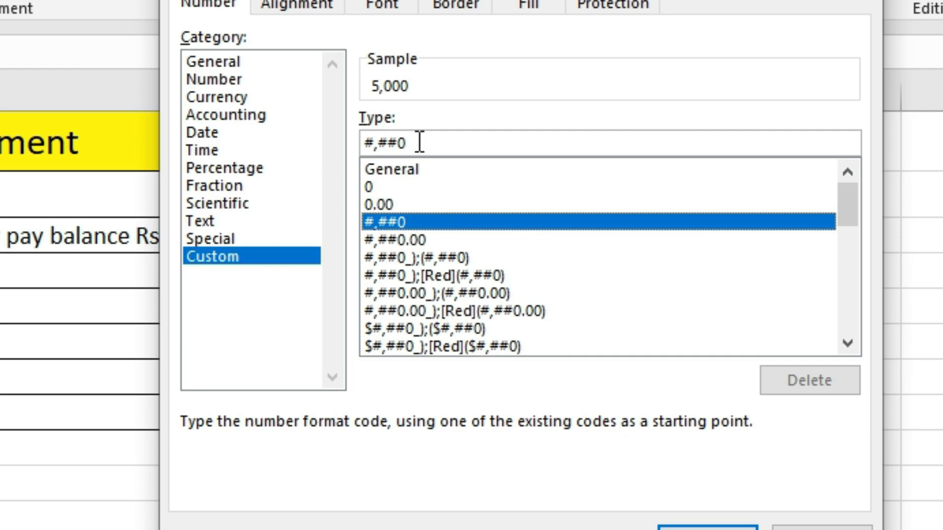
drag(419, 143, 369, 143)
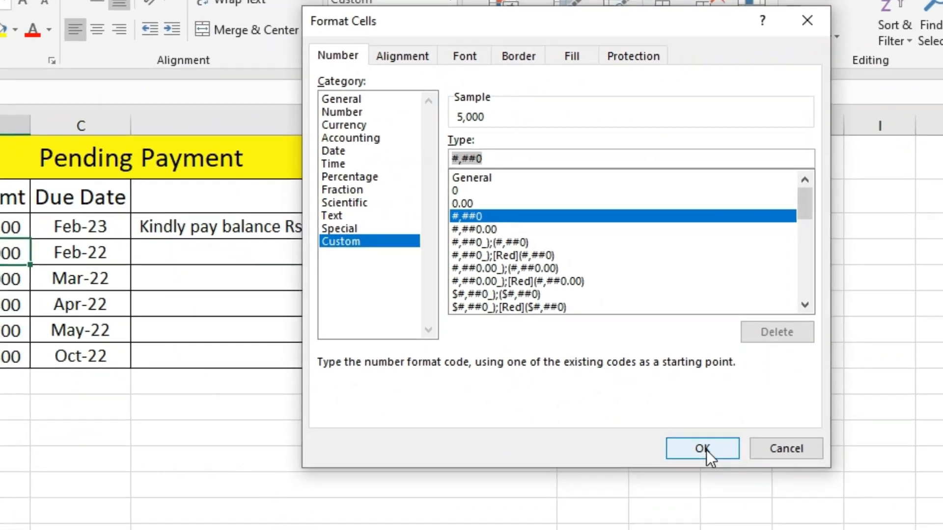
click(706, 514)
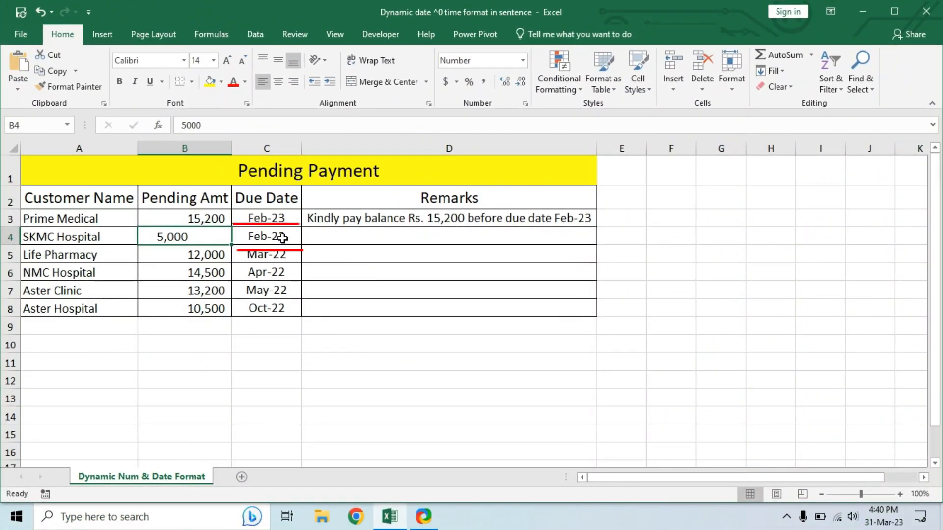
Apply the custom date format mmm-yy to the due date in C4 and copy that format code
click(261, 240)
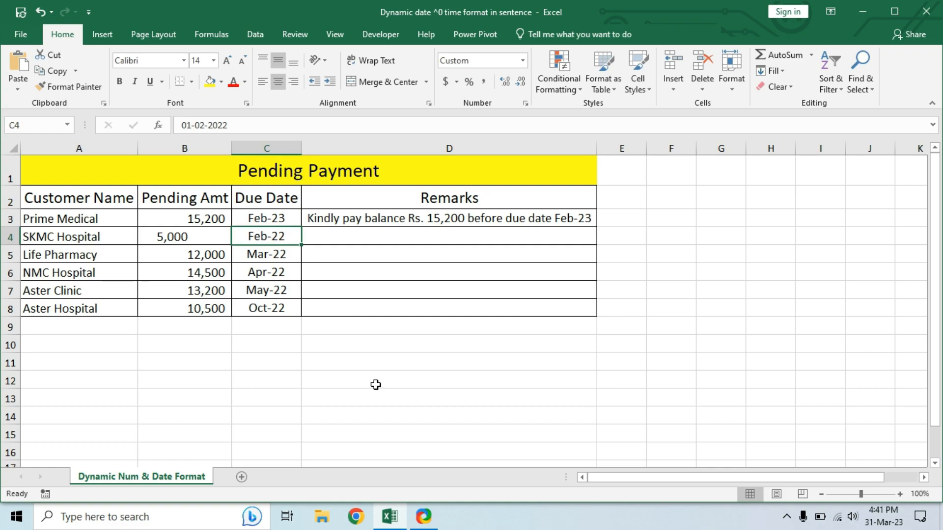
key(ctrl+1)
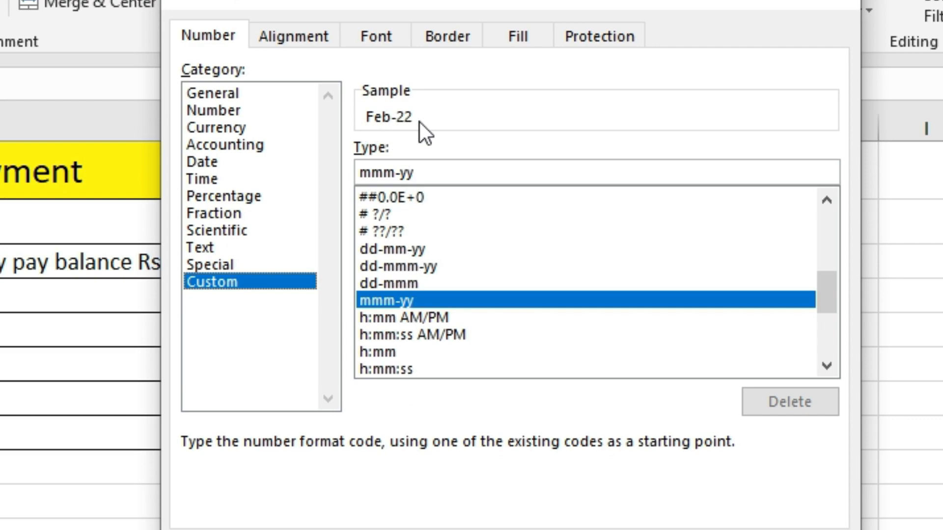
click(403, 255)
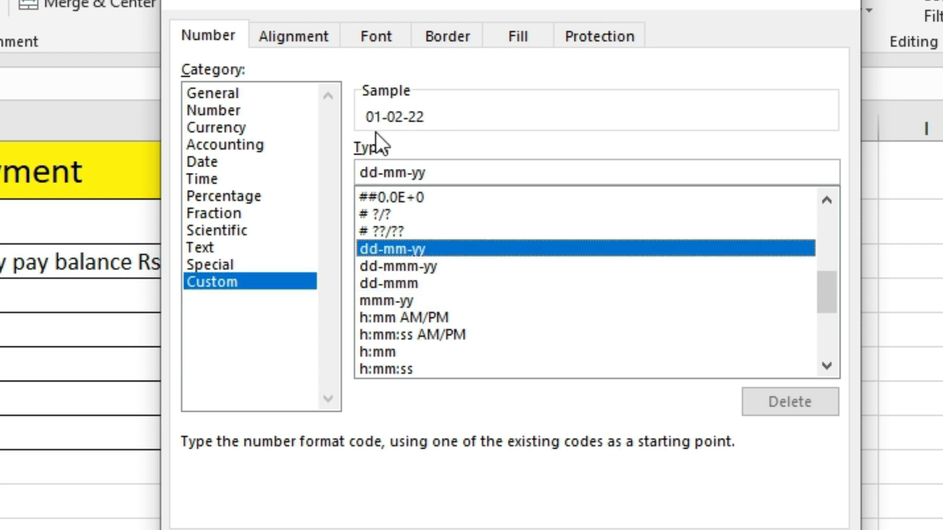
click(393, 302)
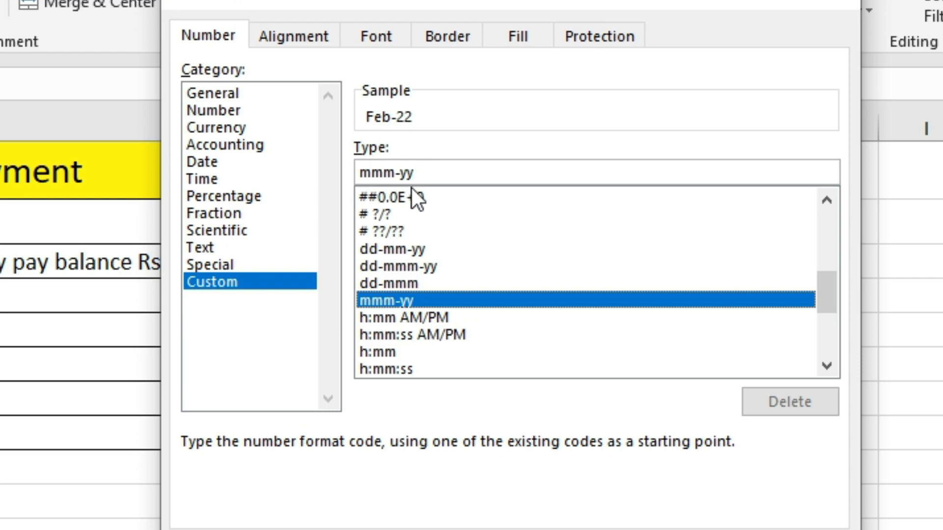
drag(438, 173, 346, 169)
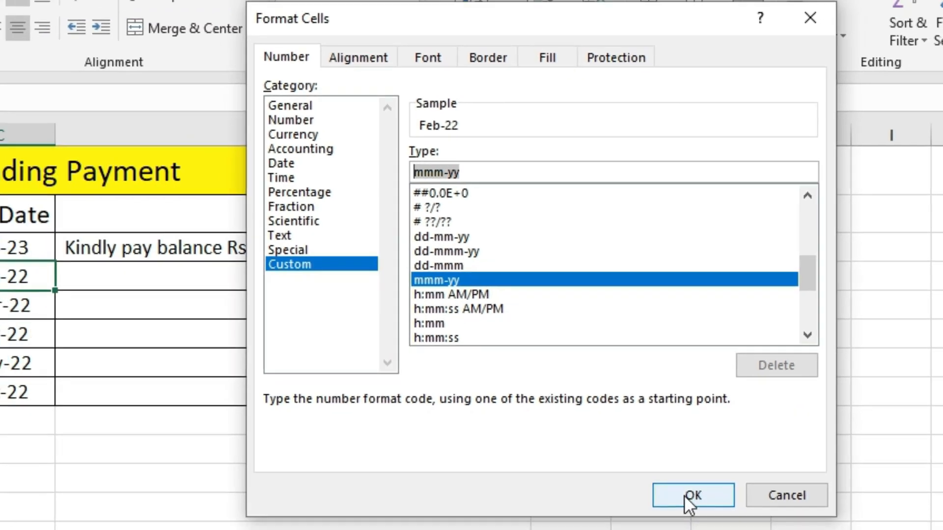
click(685, 496)
Start the remark formula in D4 with the quoted text "Kindly pay balance Rs." joined by & to a quoted space and a trailing &
click(204, 278)
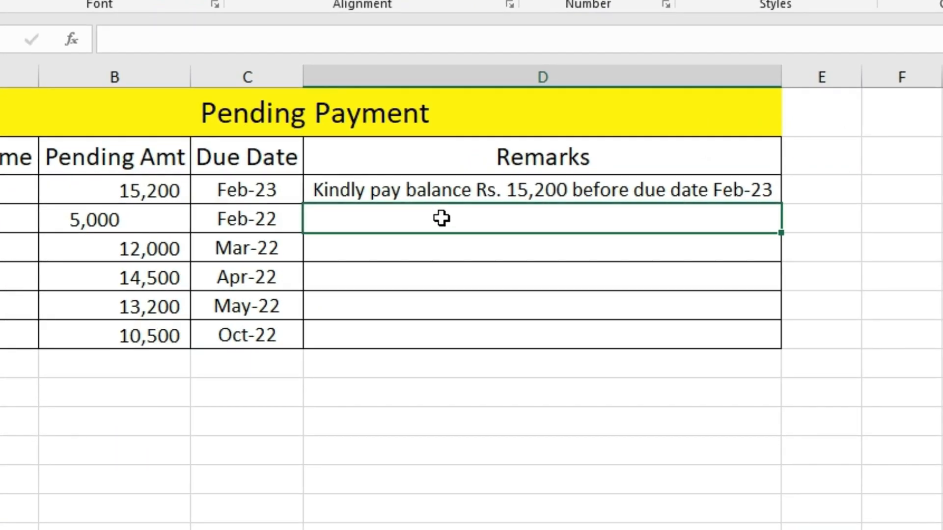
text(=Kindly pay )
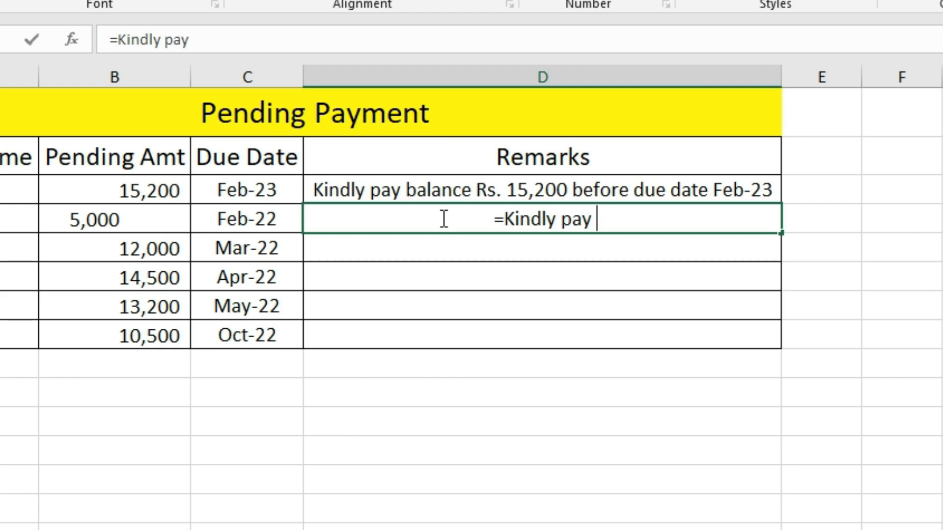
text(balance Rs.)
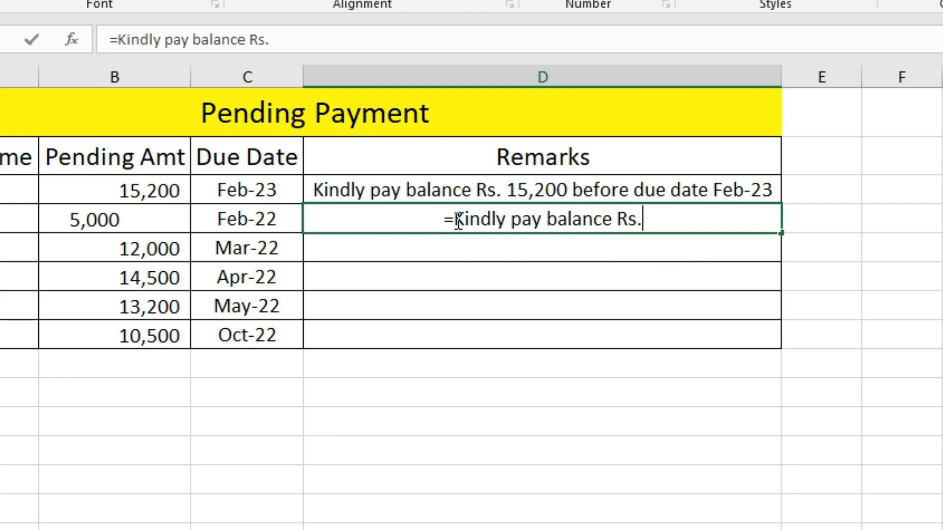
click(454, 218)
text(")
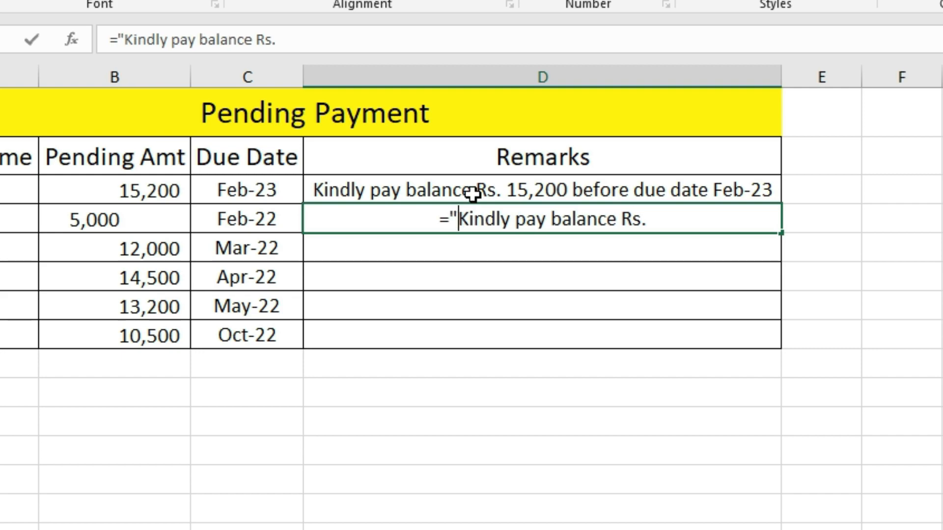
click(648, 220)
text(")
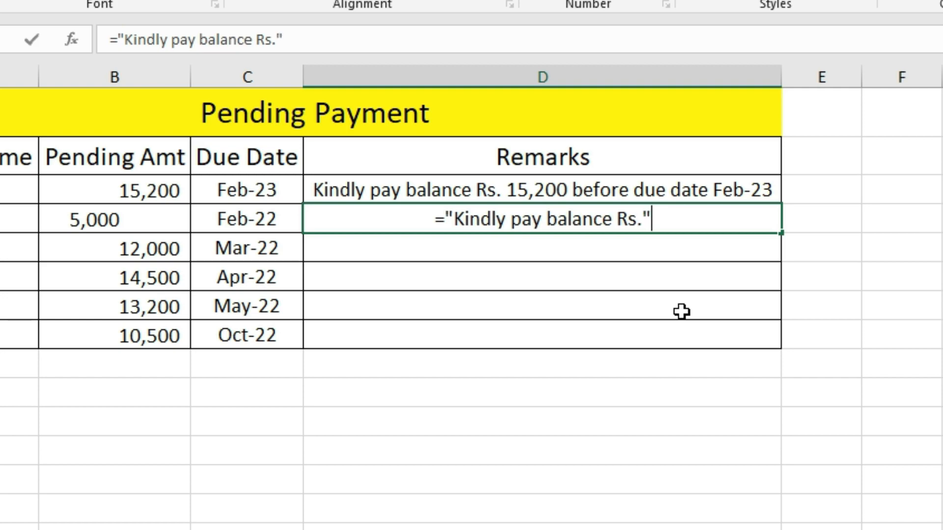
text(&)
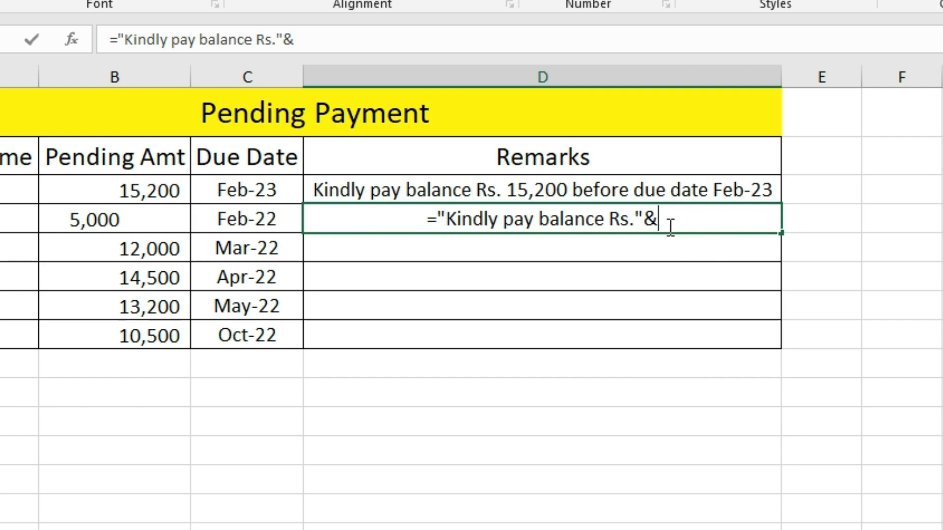
text(")
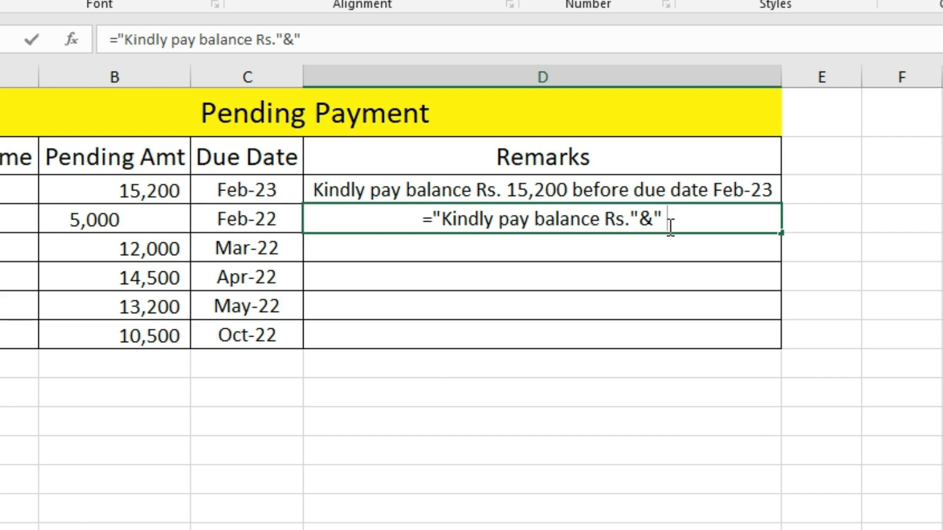
text( ")
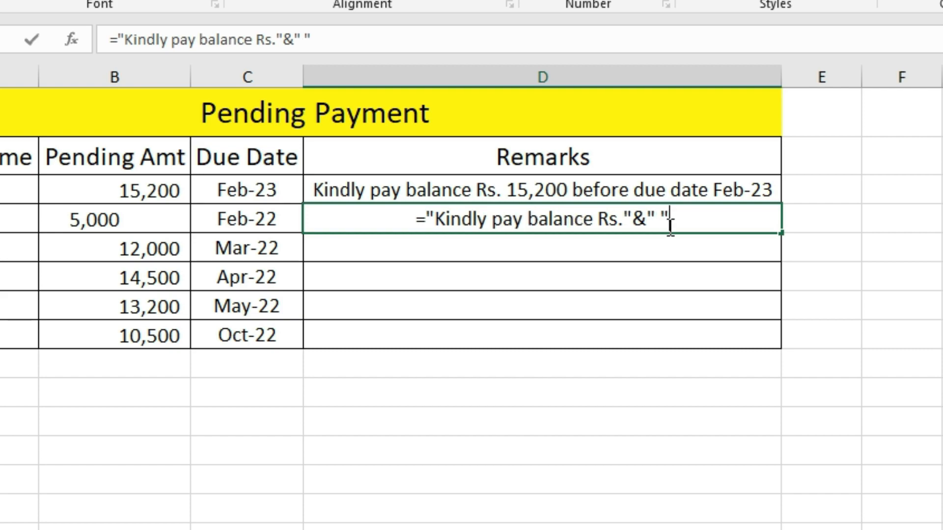
text(&)
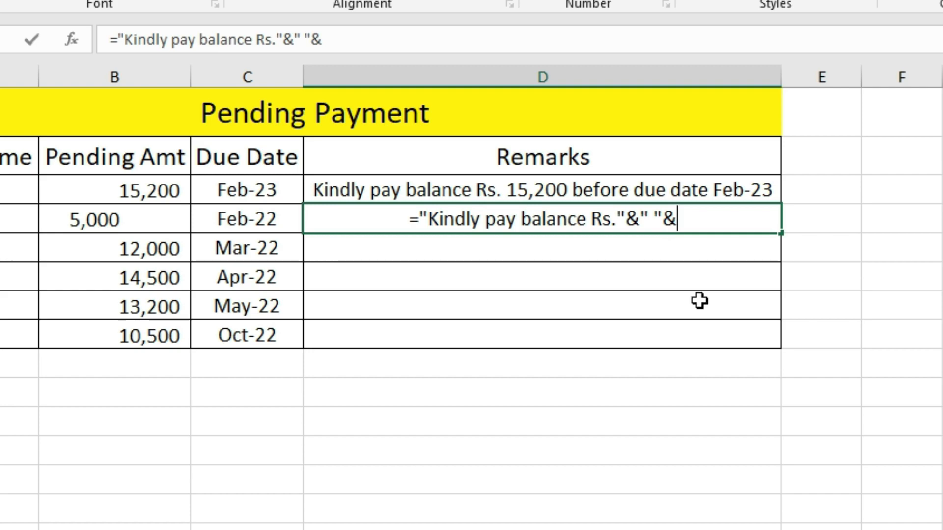
Extend the D4 formula with TEXT(B4,"#,##0") for the pending amount, using the copied number format code, followed by a trailing &
text(text)
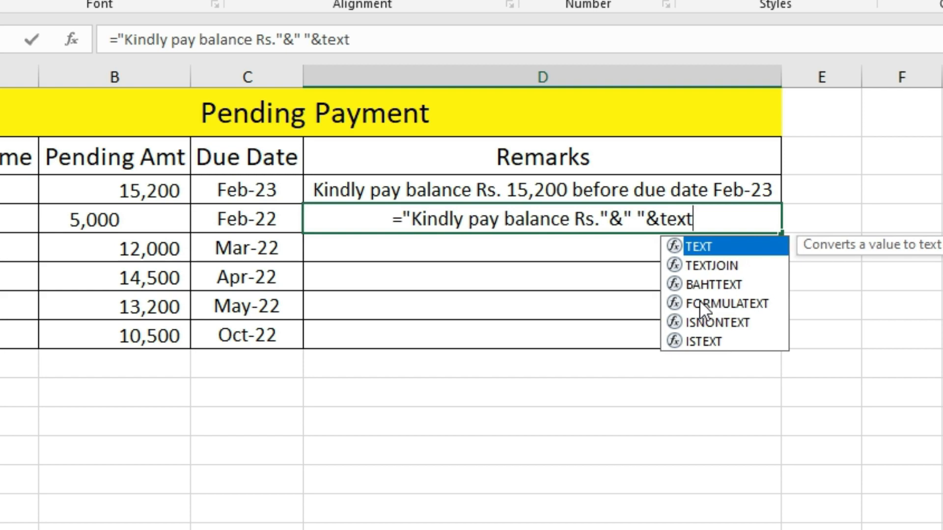
key(Tab)
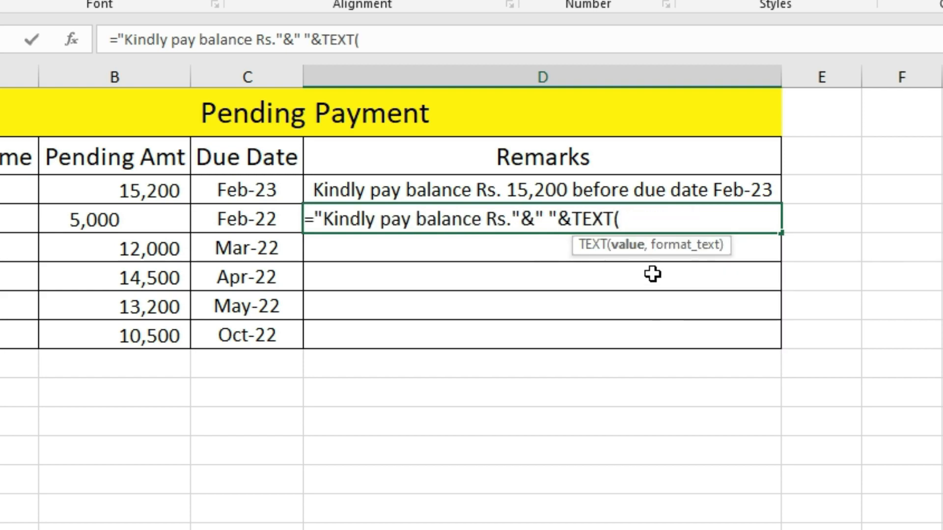
click(122, 215)
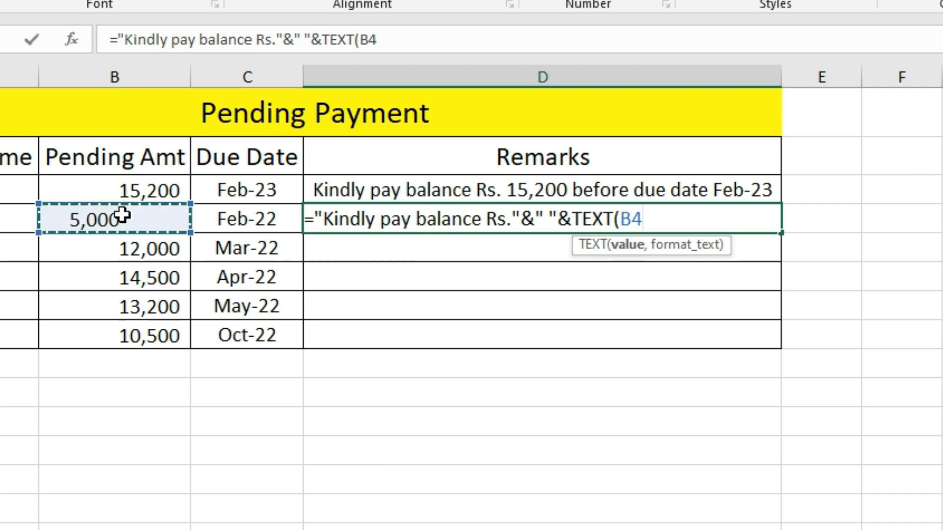
text(,)
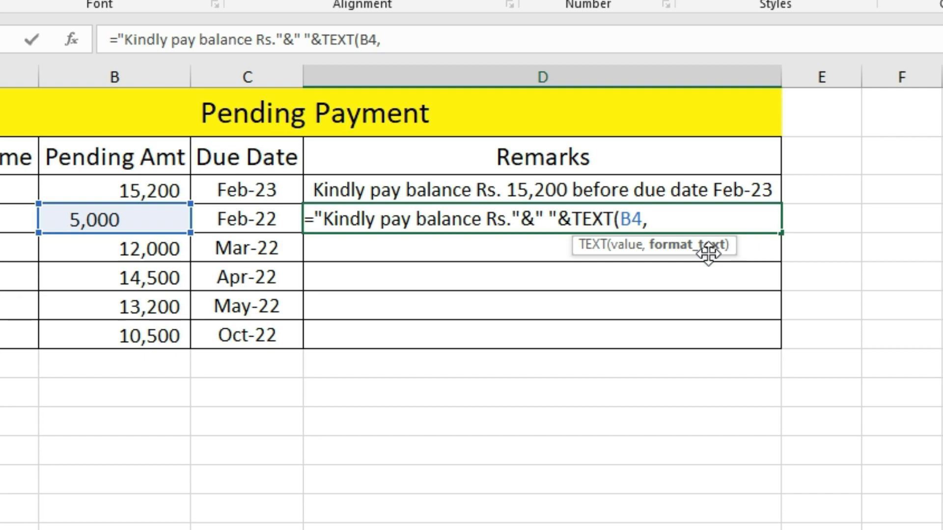
text(")
key(super+v)
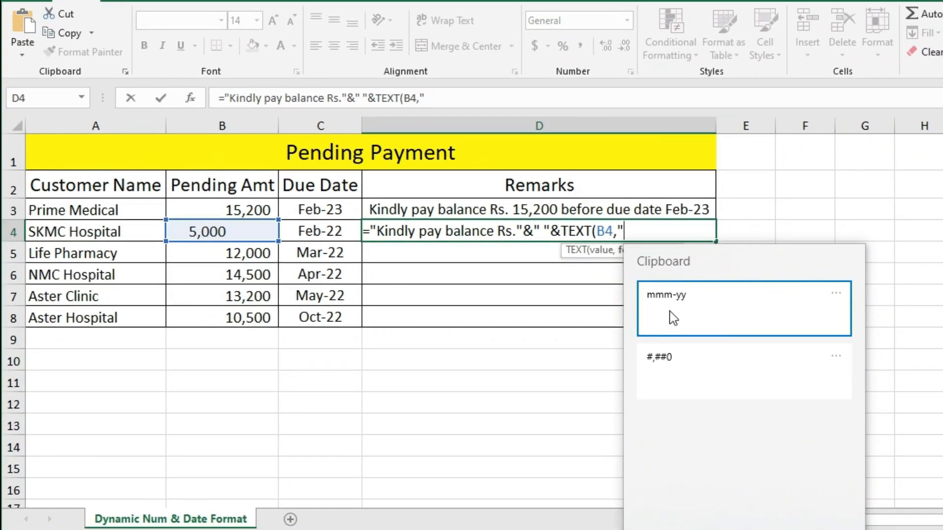
click(676, 376)
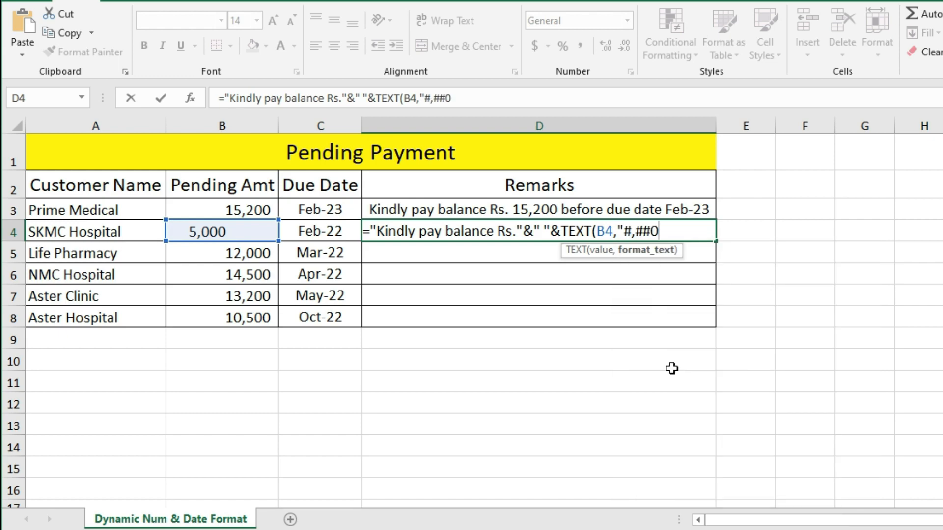
text("))
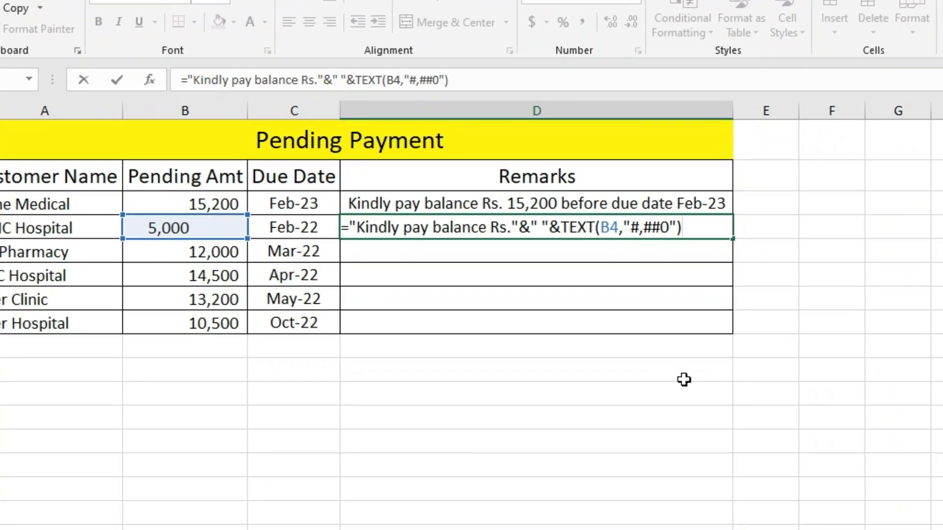
text(&)
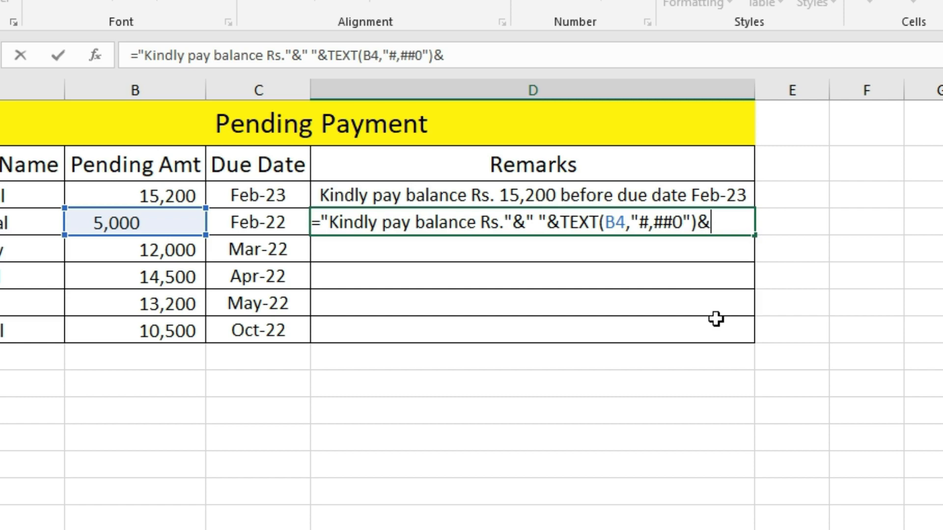
Append a quoted space, the quoted text "before due date" and another quoted space to the D4 formula, joined by & with a trailing &
text(" "&)
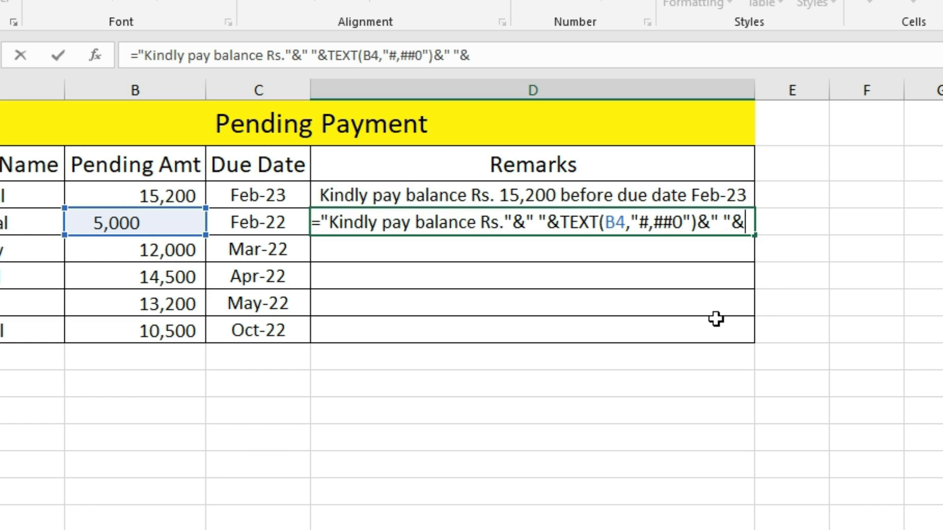
text(")
text(b)
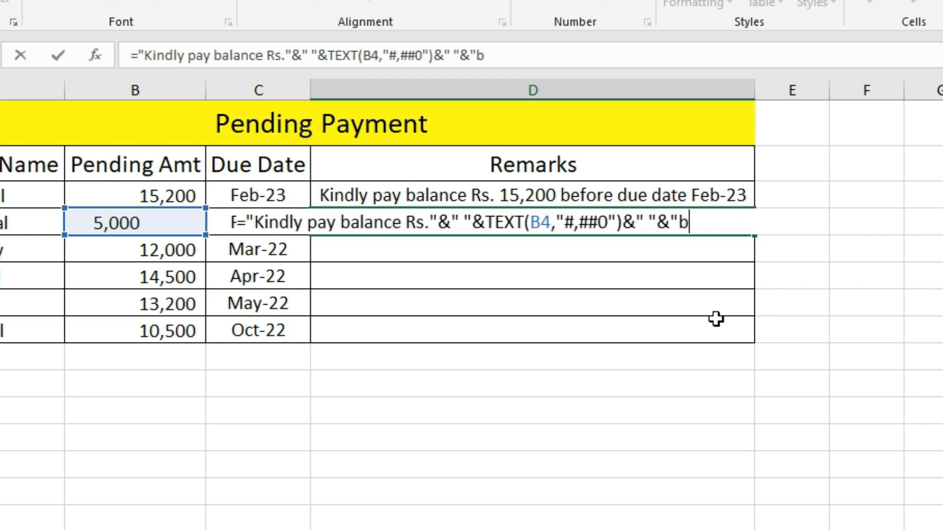
text(efore due )
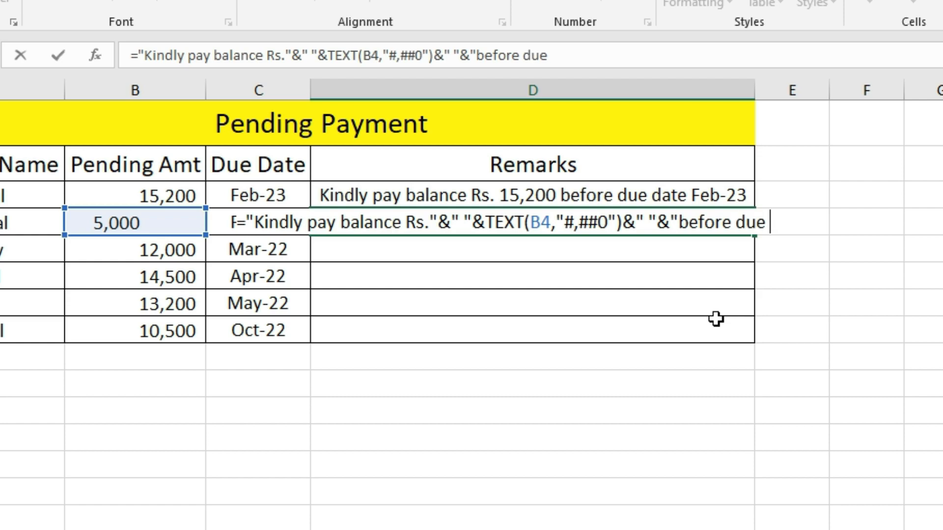
text(date&)
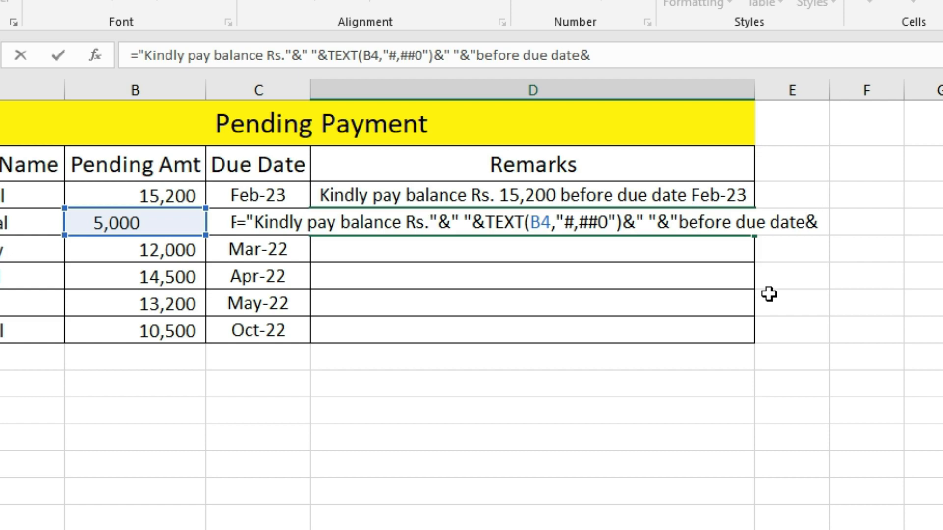
key(BackSpace)
text("&)
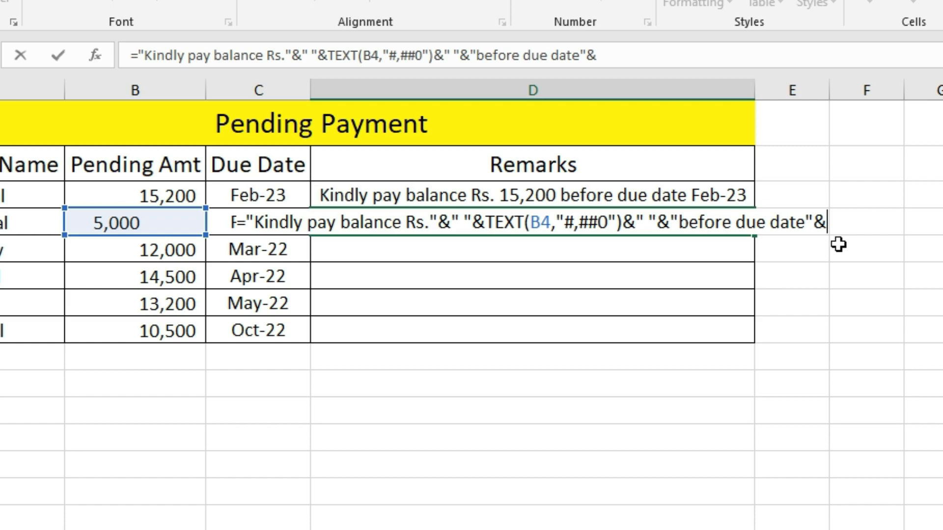
text(")
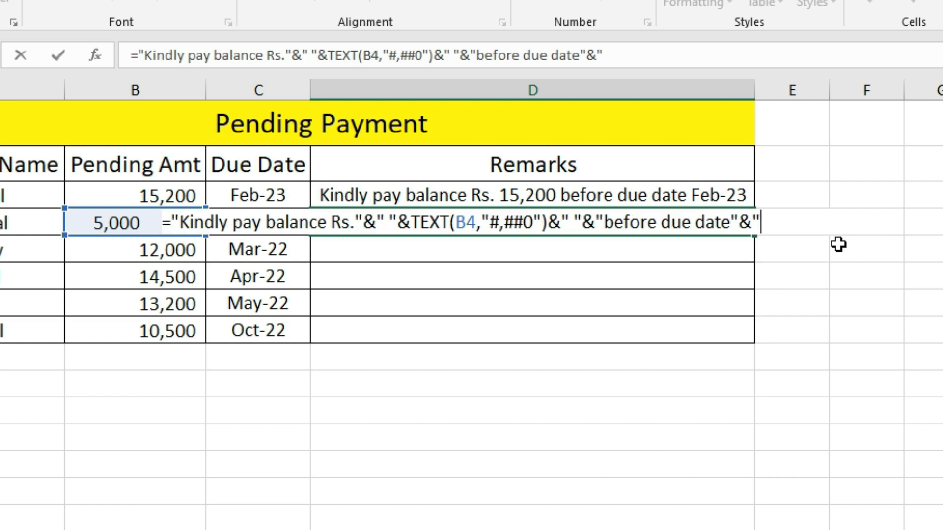
text( "&)
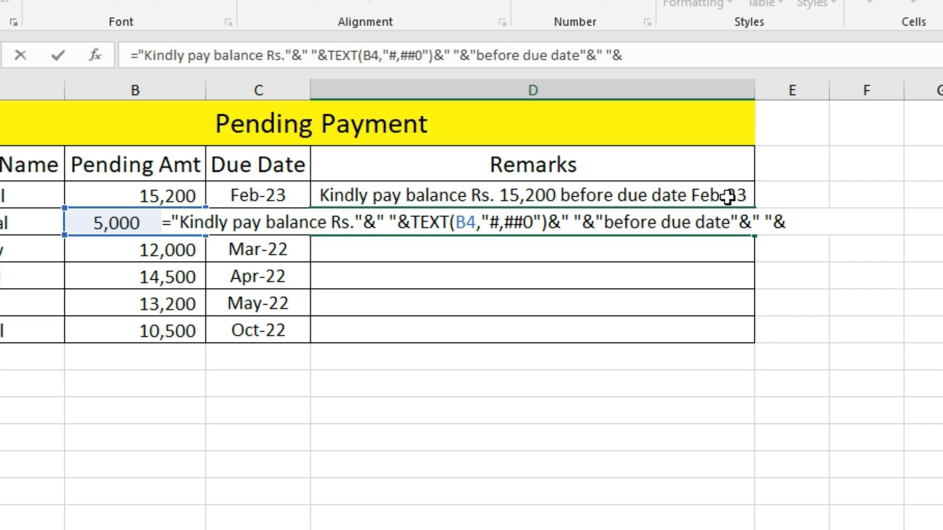
Complete the D4 formula with TEXT(C4,"mmm-yy") for the due date, using the copied date format code, and enter it
text(text)
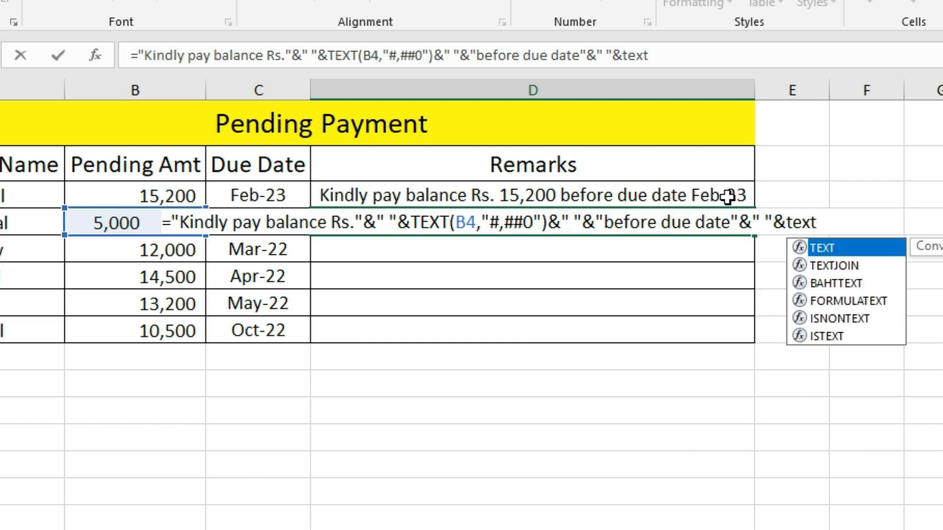
key(Tab)
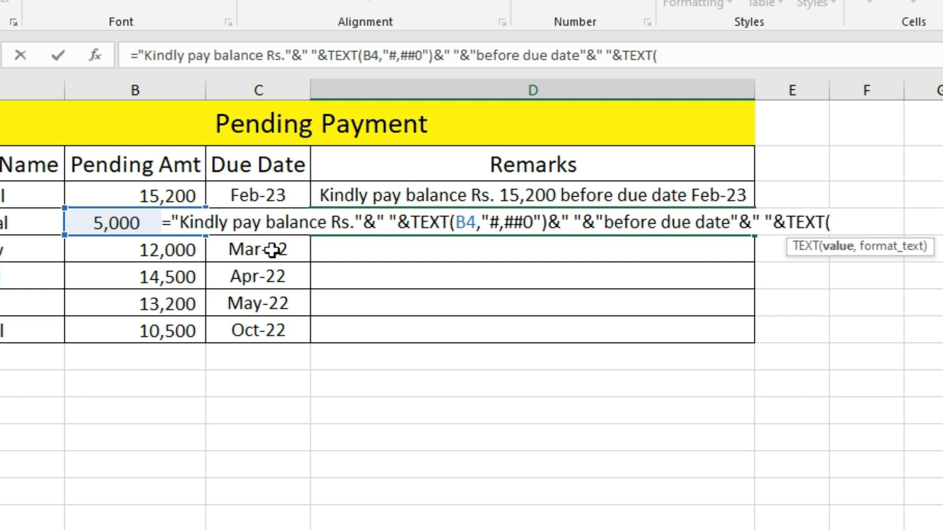
click(272, 250)
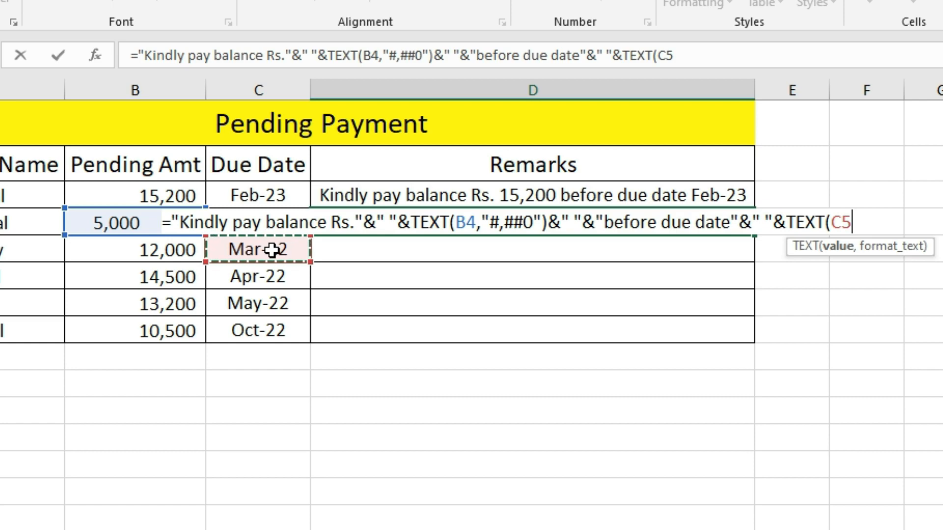
key(Up)
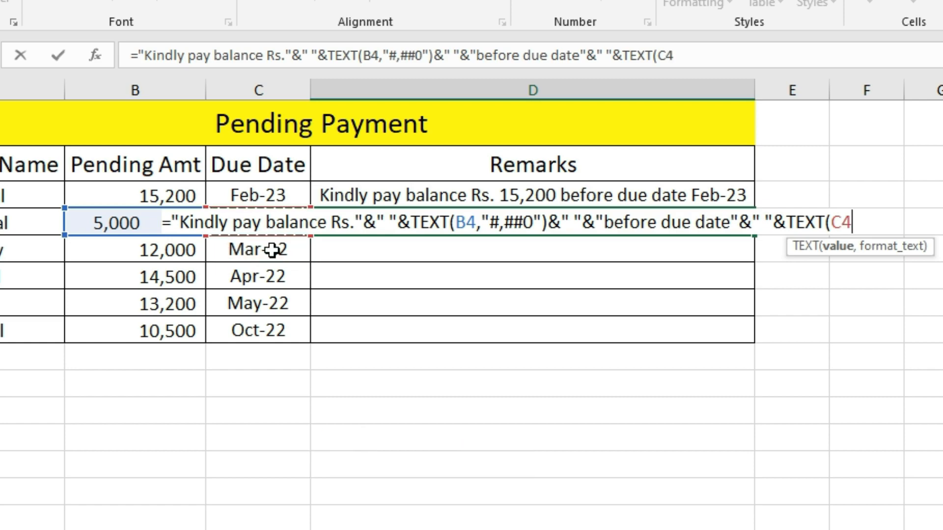
text(,)
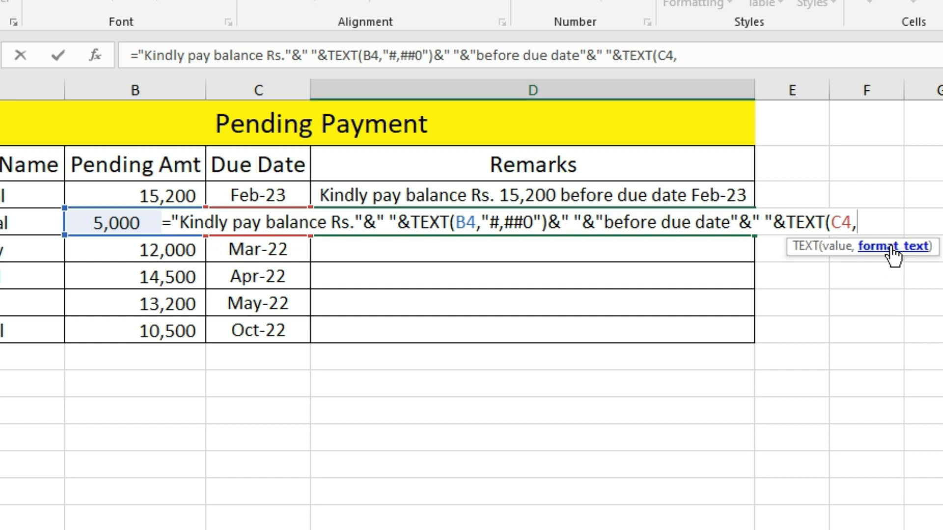
text(")
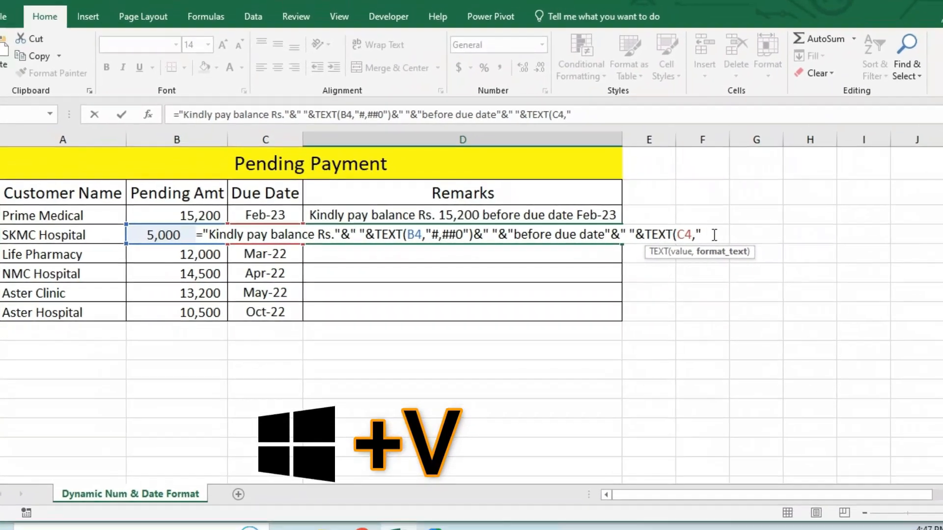
key(super+v)
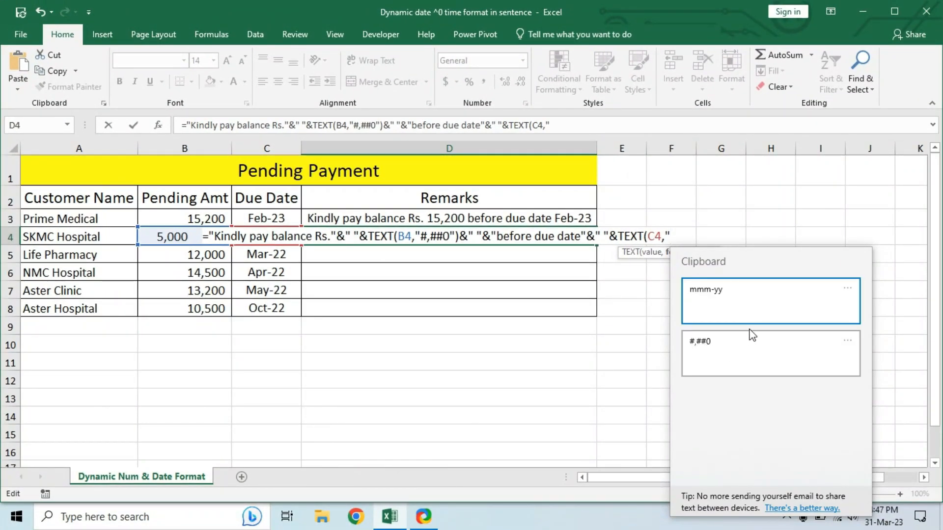
click(721, 300)
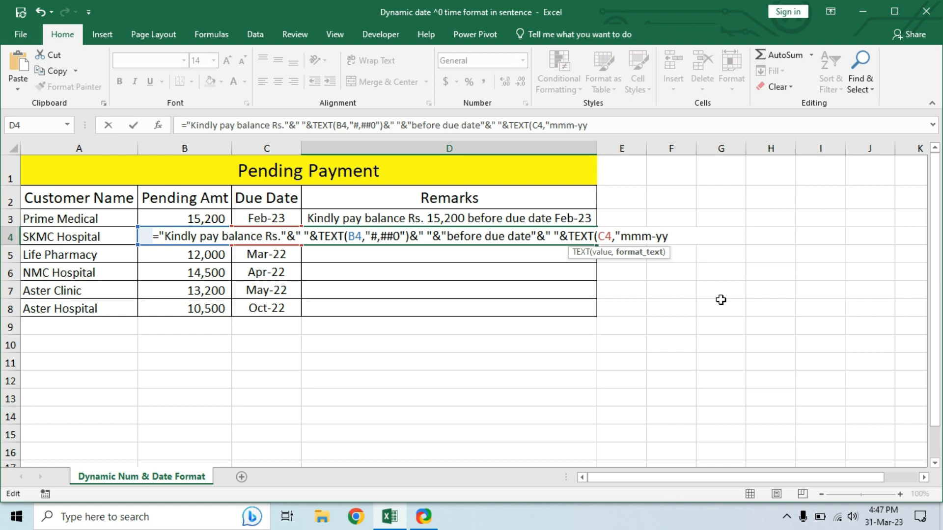
text())
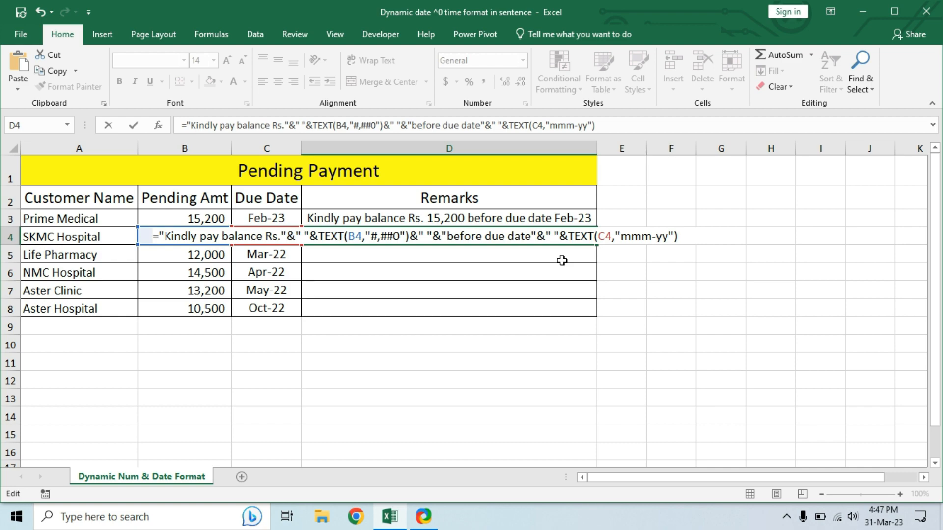
key(Return)
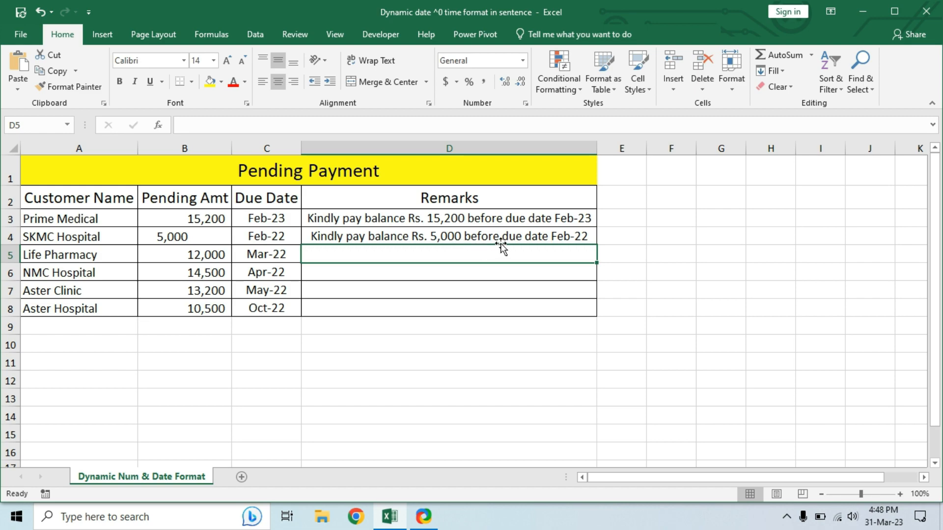
Set the second customer's pending amount in B4 to 12000 and the due date in C4 to 03/23
click(481, 236)
click(200, 239)
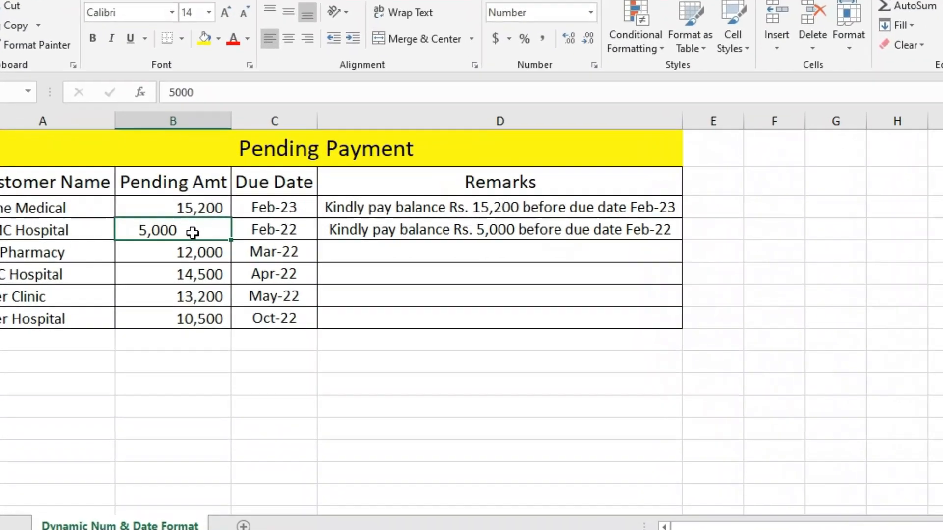
text(12,000)
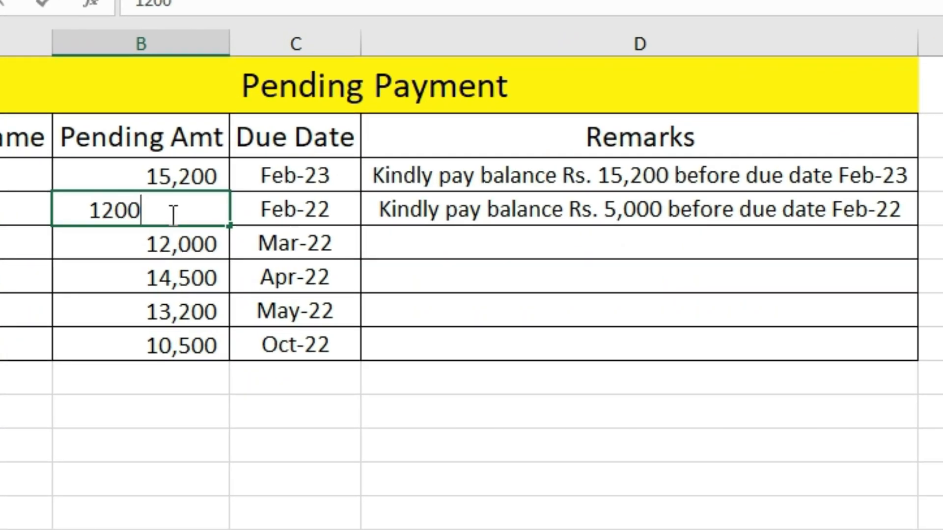
key(Tab)
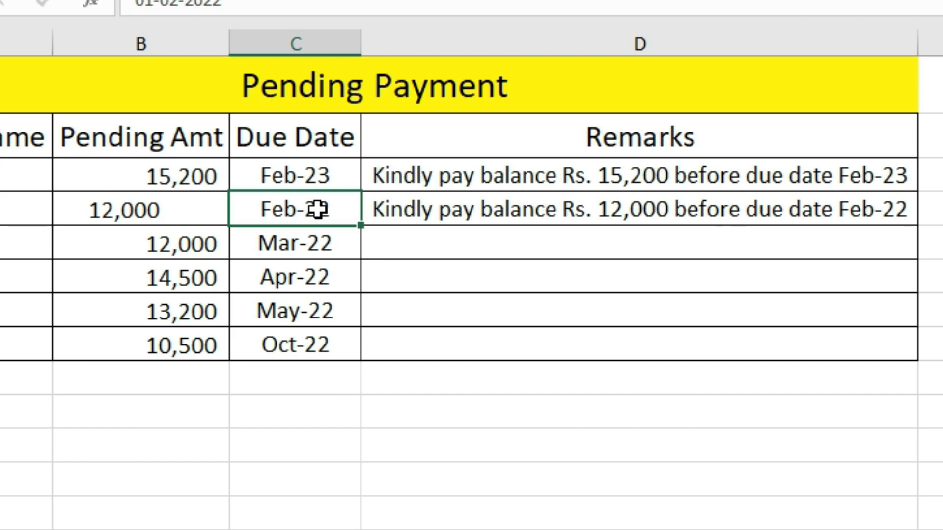
text(03/23)
key(Tab)
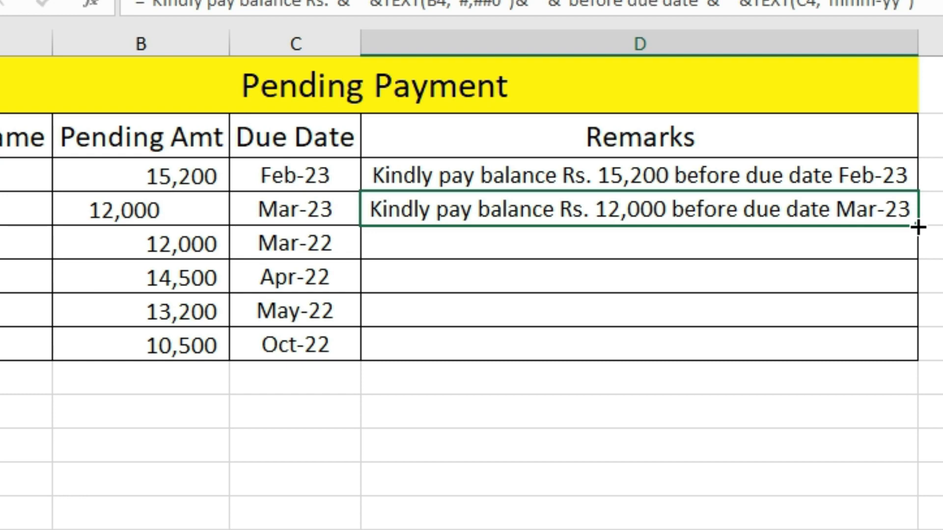
Fill the D4 remark formula down through D8 for the remaining customers
drag(917, 227, 916, 360)
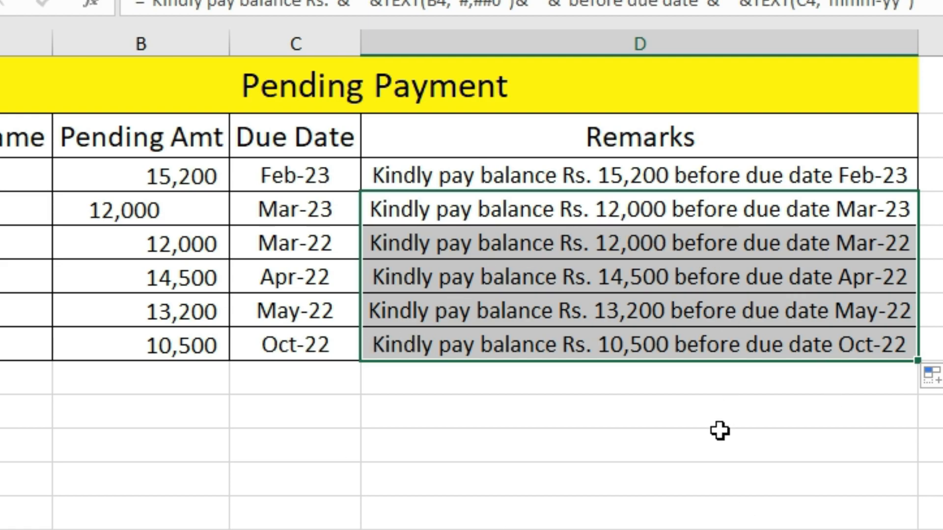
click(626, 451)
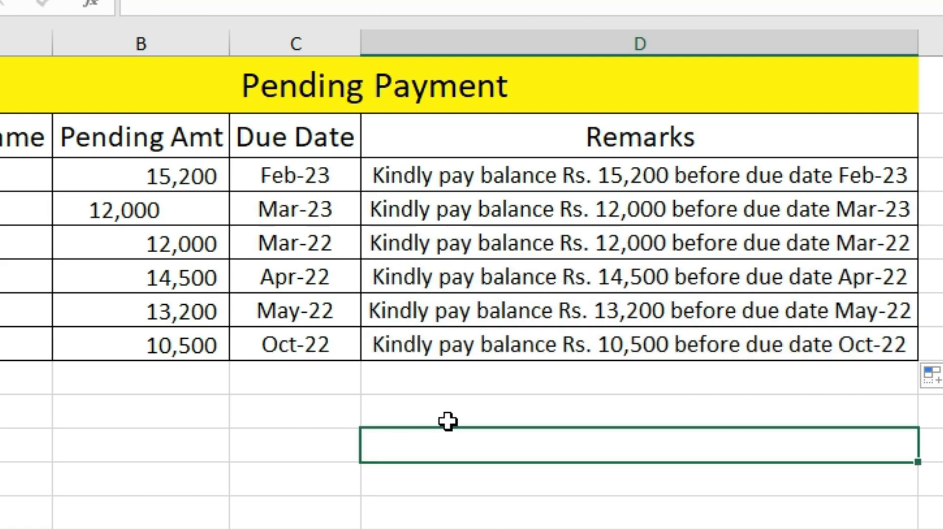
Set the last customer's pending amount in B8 to 23000 and the due date in C8 to 05/23
click(194, 350)
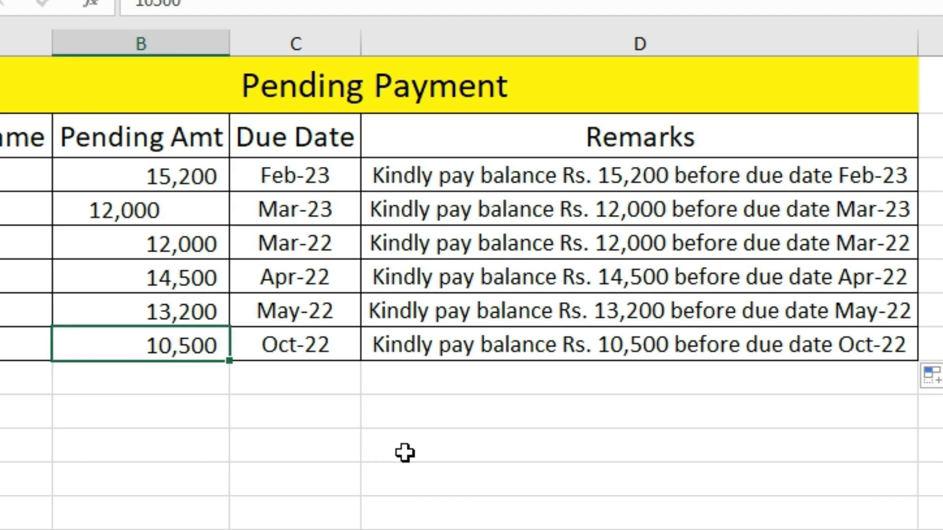
text(23000)
key(Tab)
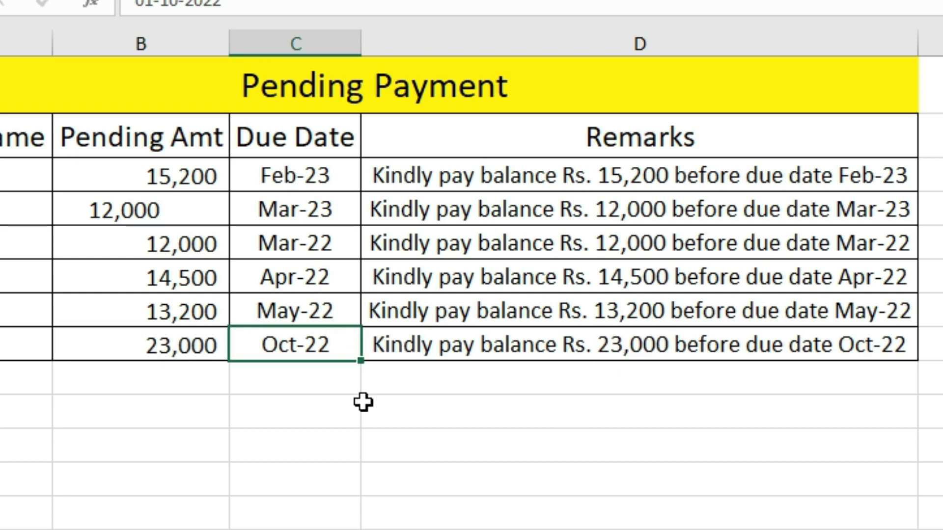
text(05/23)
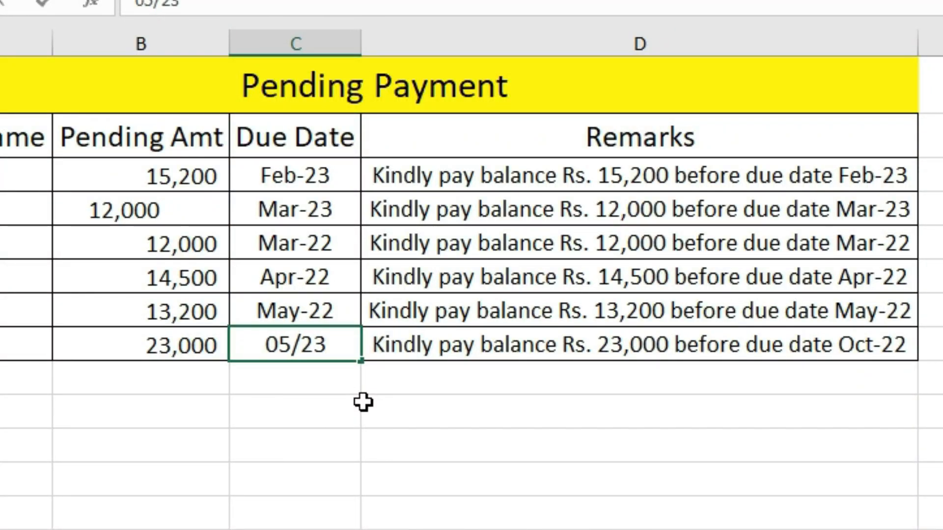
key(Tab)
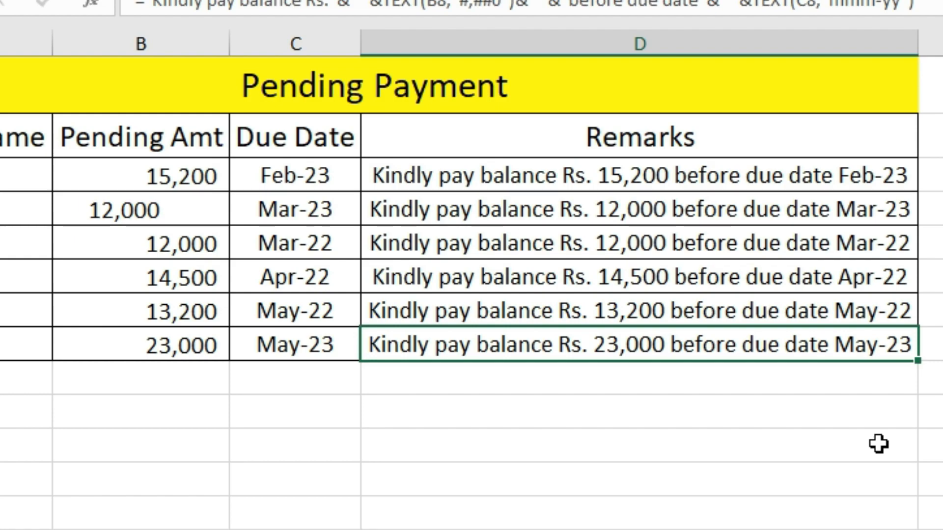
Increase the indent of the pending amount in B4 to bring it in line with the other amounts
click(184, 209)
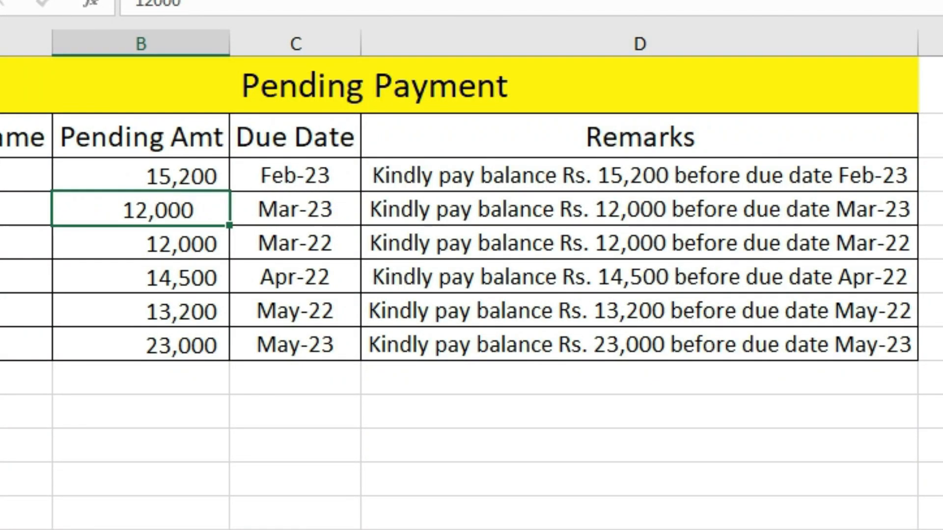